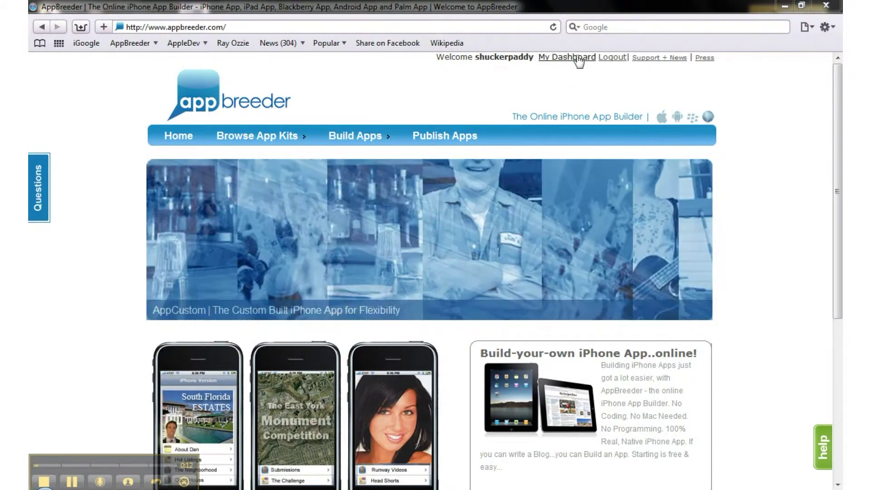
Go from My Dashboard to Update Account to show the profile form with First Name Pat
{"action": "left_click", "coordinate": [555, 58]}
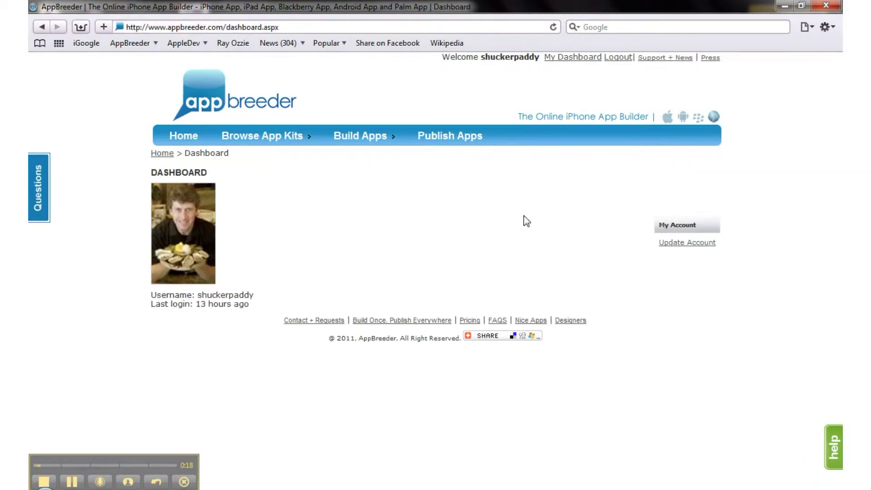
{"action": "left_click", "coordinate": [692, 246]}
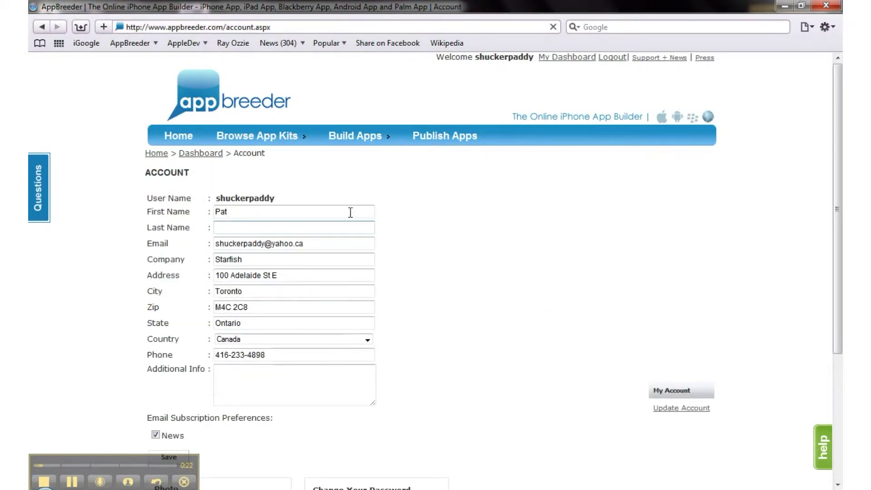
{"action": "left_click", "coordinate": [298, 212]}
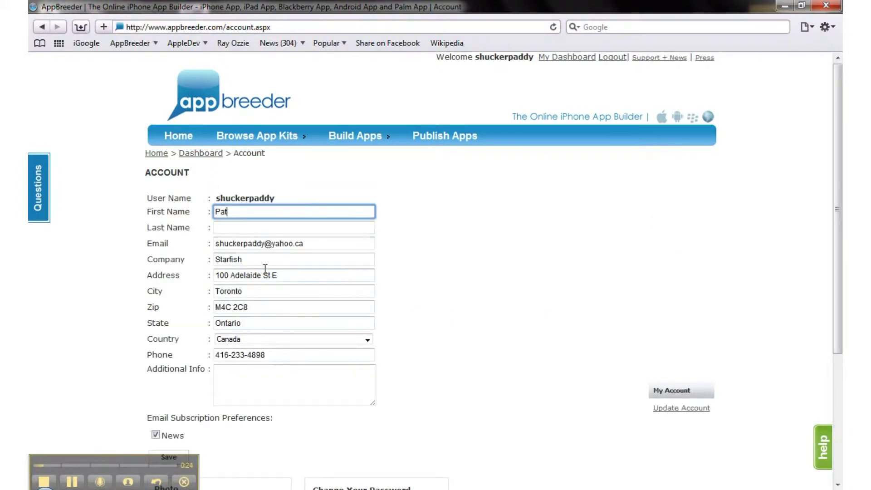
Change the first name from Pat to Patrick and save the account details
{"action": "left_click", "coordinate": [318, 244]}
{"action": "scroll", "coordinate": [389, 300], "scroll_direction": "down", "scroll_amount": 2}
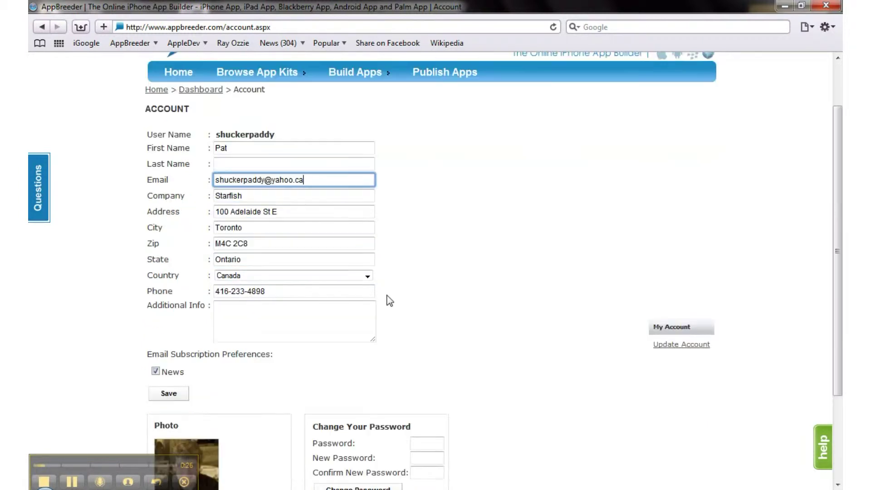
{"action": "scroll", "coordinate": [389, 299], "scroll_direction": "down", "scroll_amount": 1}
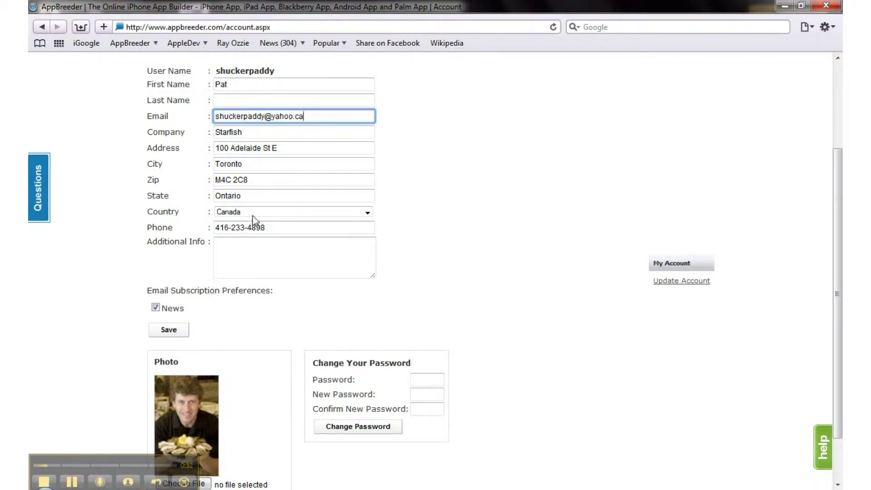
{"action": "left_click", "coordinate": [250, 85]}
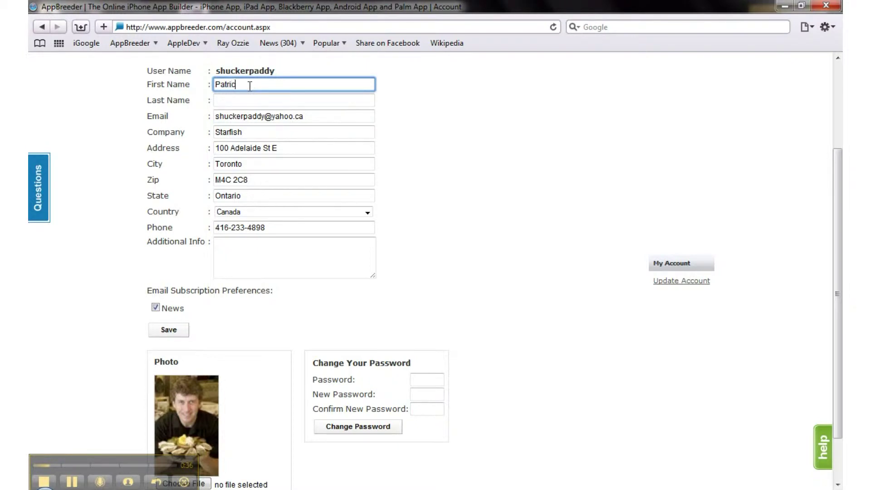
{"action": "left_click", "coordinate": [169, 329]}
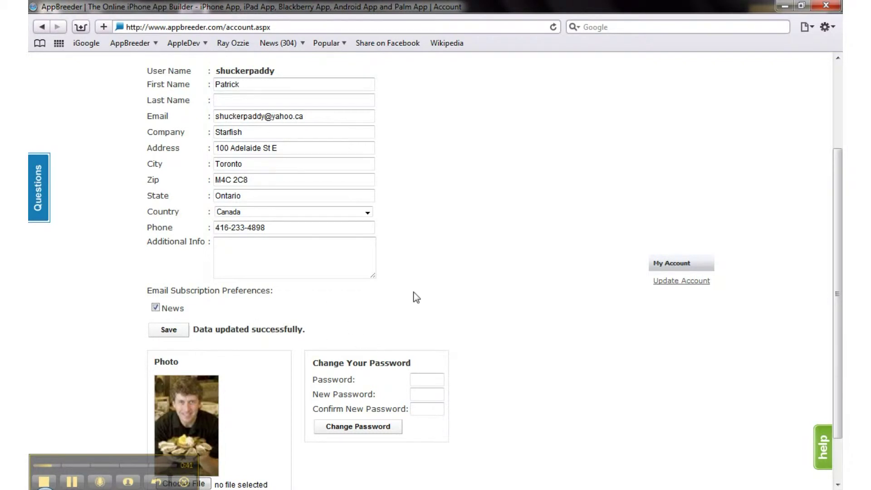
{"action": "scroll", "coordinate": [448, 275], "scroll_direction": "up", "scroll_amount": 3}
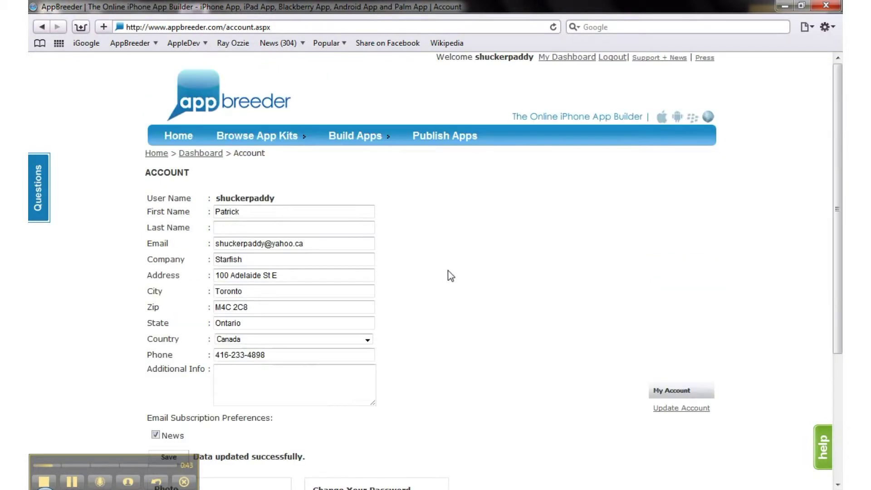
Delete Ontario from the State field, leaving it empty and marked required
{"action": "left_click", "coordinate": [258, 324]}
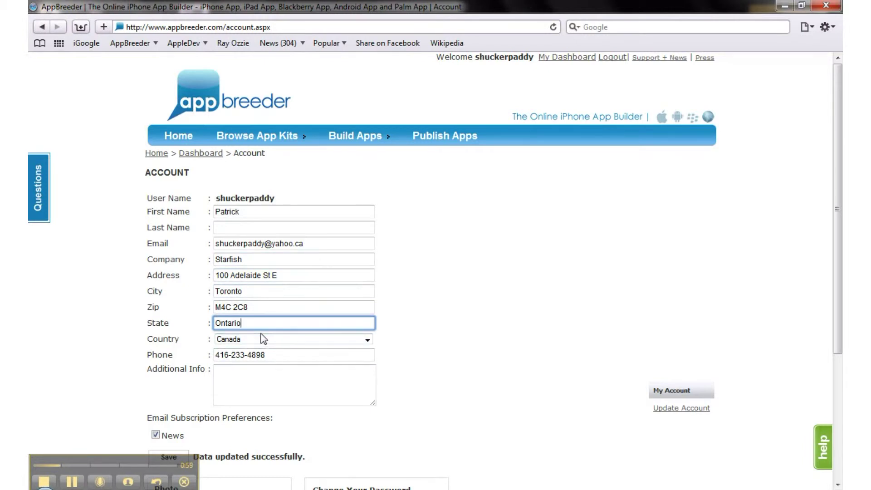
{"action": "left_click", "coordinate": [269, 308]}
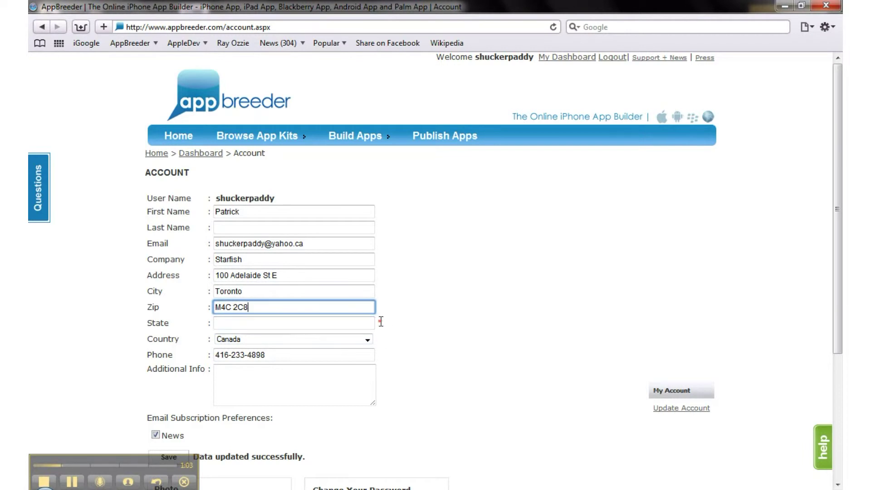
{"action": "scroll", "coordinate": [238, 401], "scroll_direction": "down", "scroll_amount": 1}
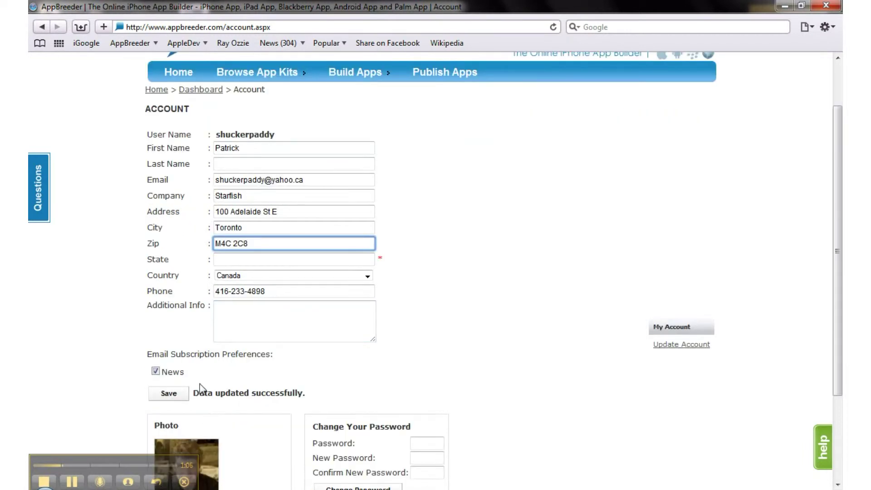
Set the State field to O and save the account details
{"action": "left_click", "coordinate": [253, 261]}
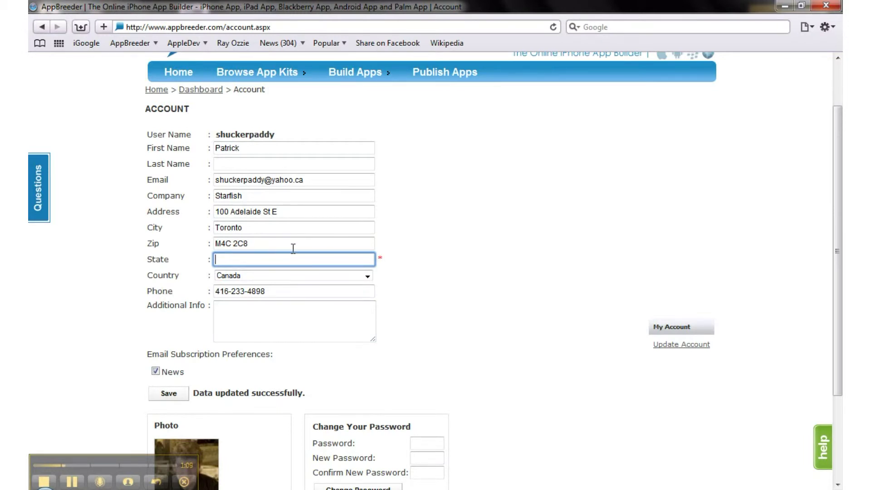
{"action": "left_click", "coordinate": [312, 180]}
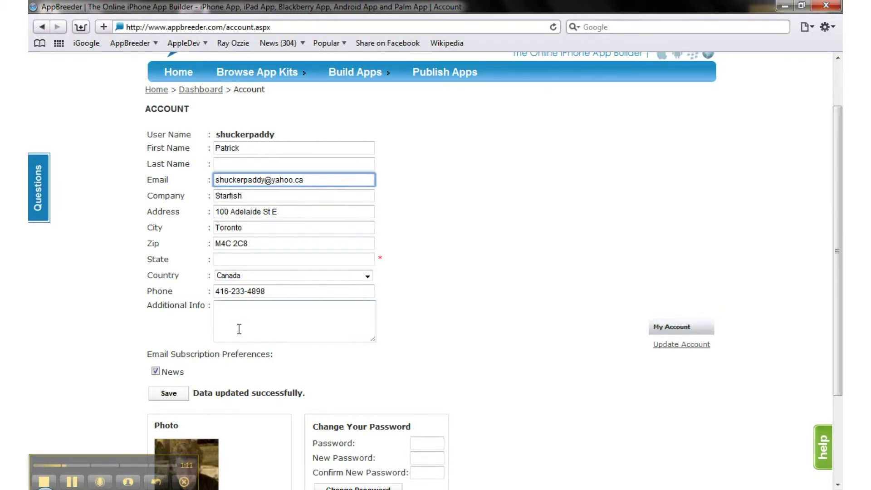
{"action": "left_click", "coordinate": [248, 259]}
{"action": "type", "text": "O"}
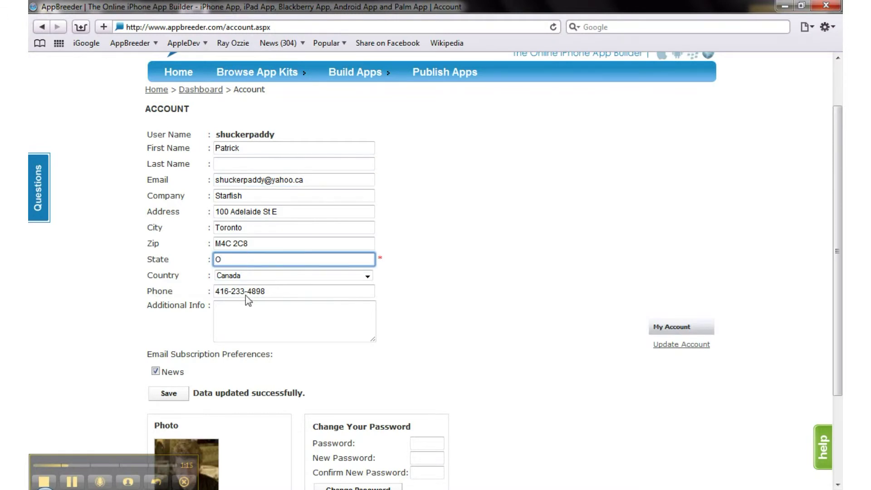
{"action": "left_click", "coordinate": [169, 394]}
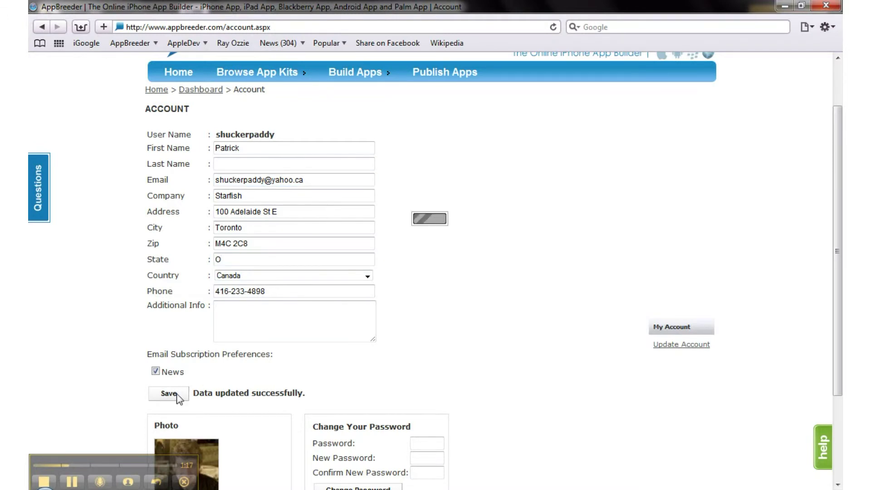